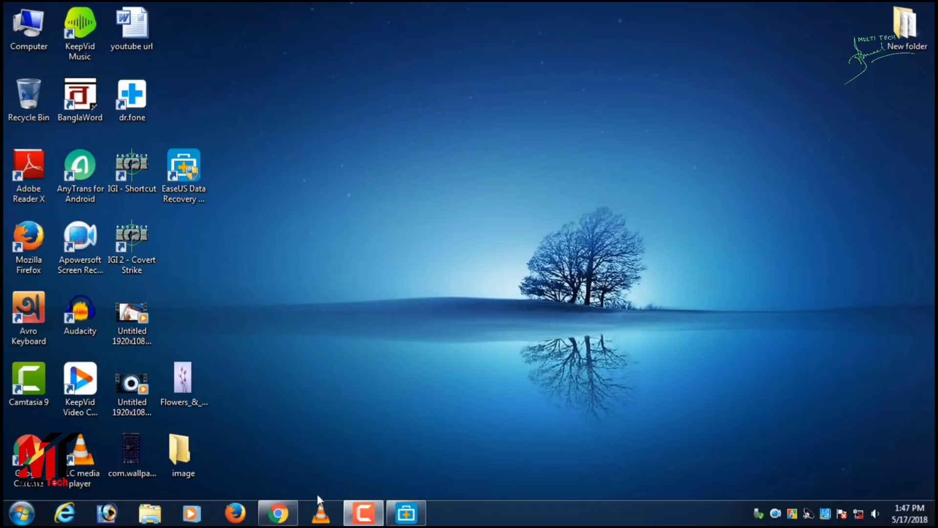
Switch to Chrome and review the EaseUS Data Recovery Wizard Free 12.0 download page.
{"action": "left_click", "coordinate": [278, 514]}
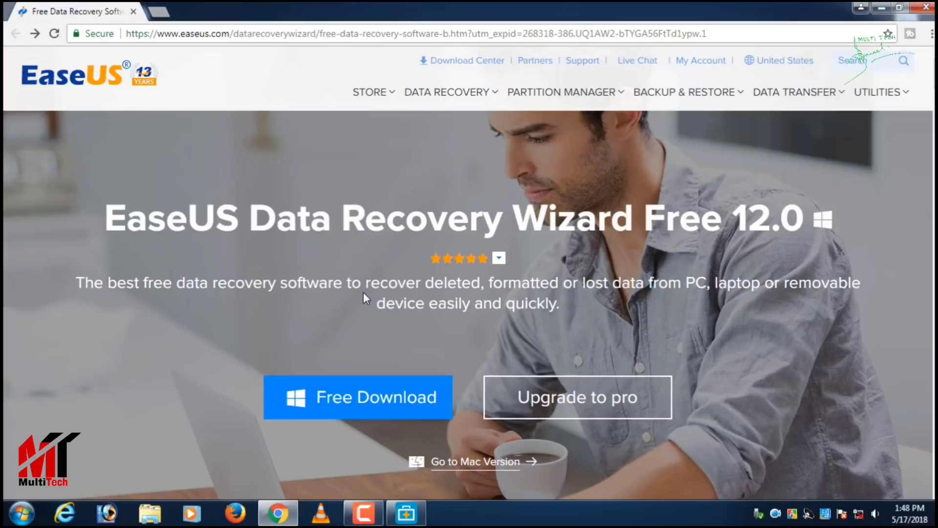
{"action": "scroll", "coordinate": [410, 331], "scroll_direction": "down", "scroll_amount": 1}
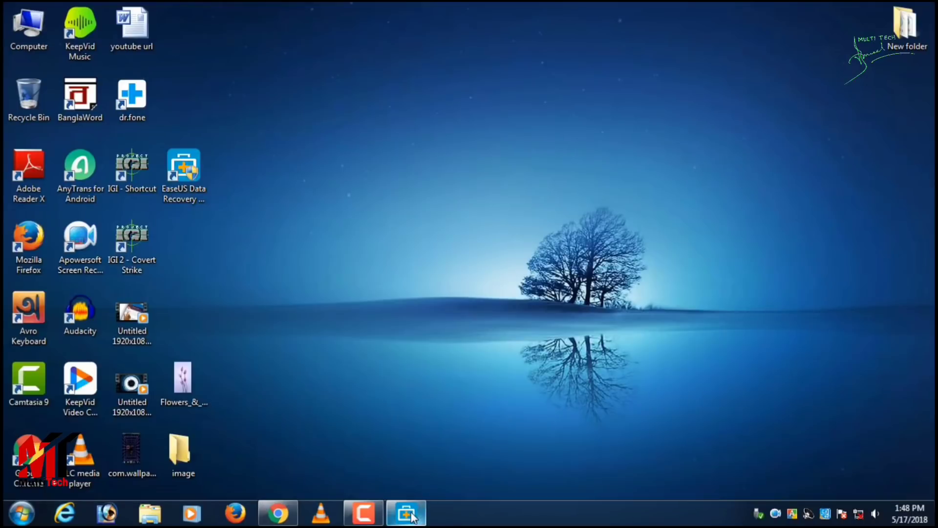
Switch to EaseUS Data Recovery Wizard, try Local Disk (D:) and (E:) as scan locations, expand the specified-location option, and minimize the window.
{"action": "left_click", "coordinate": [406, 514]}
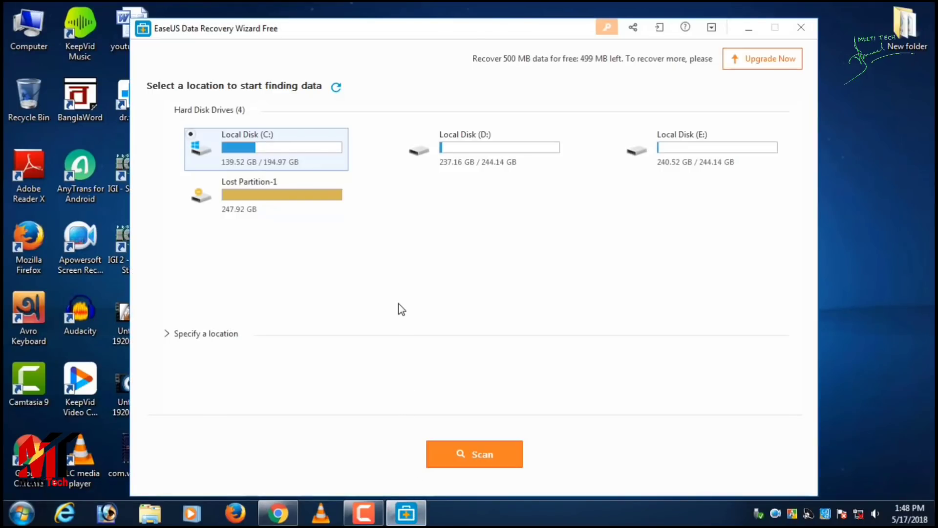
{"action": "left_click", "coordinate": [457, 146]}
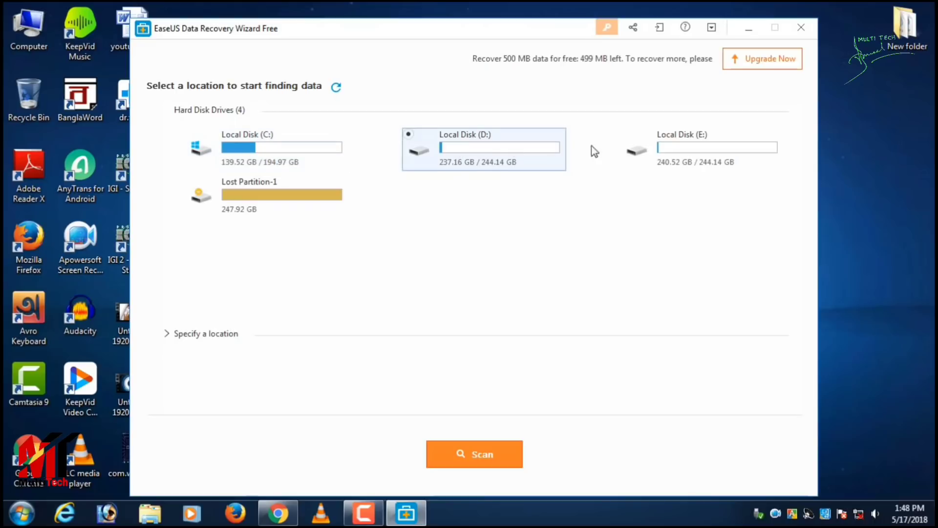
{"action": "left_click", "coordinate": [639, 156]}
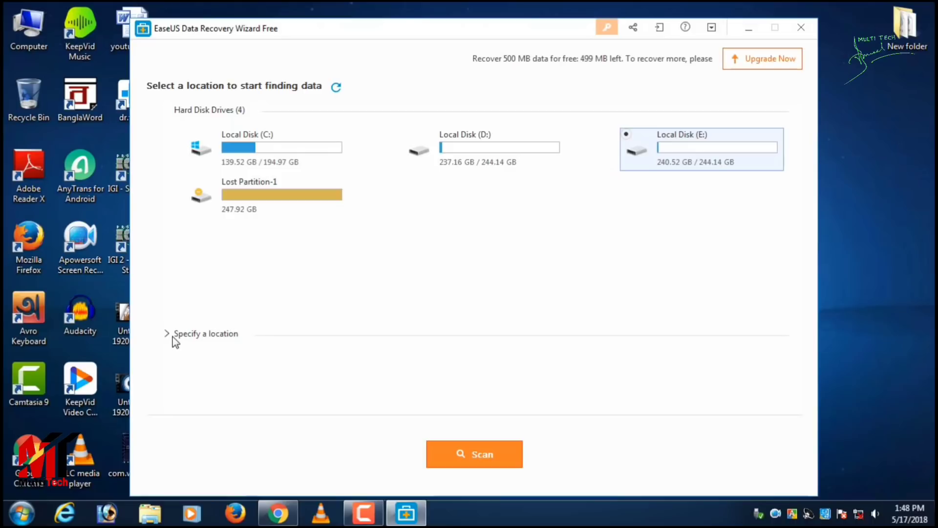
{"action": "left_click", "coordinate": [220, 334]}
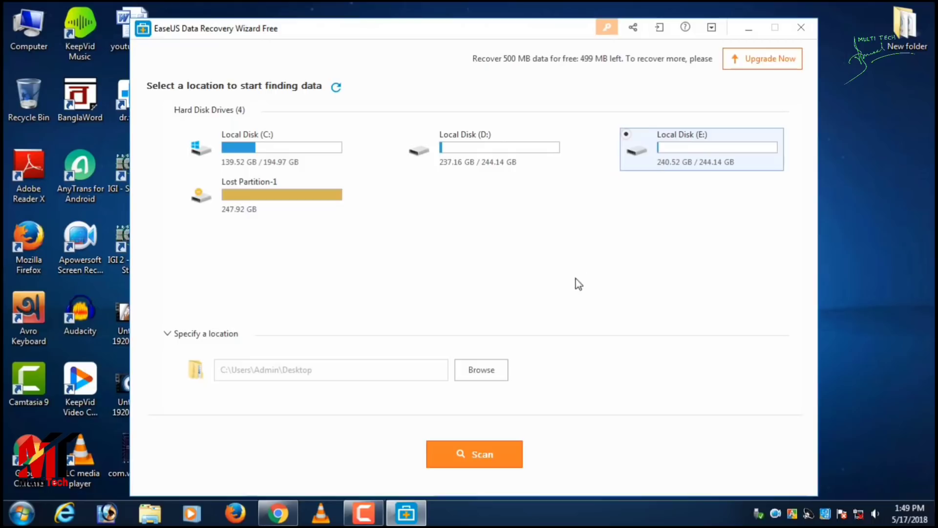
{"action": "left_click", "coordinate": [748, 30]}
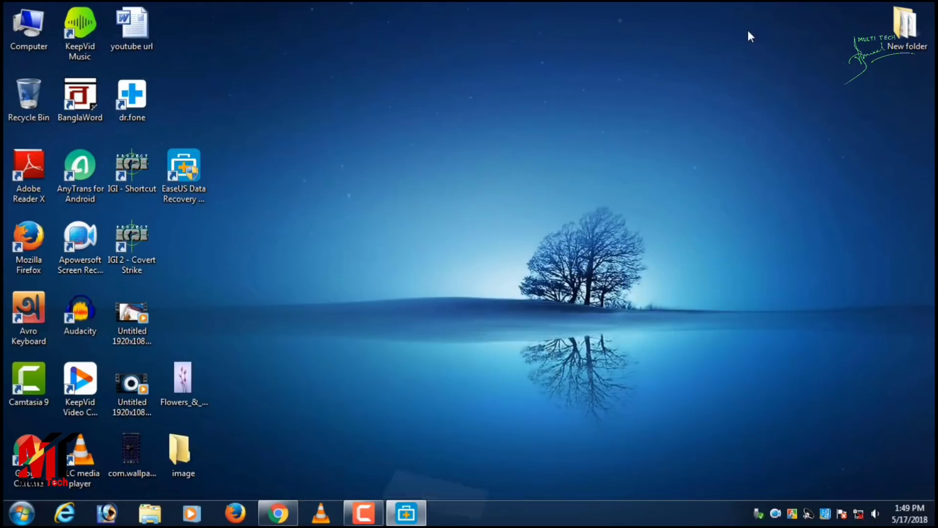
Preview the Flowers_& JPEG on the desktop and delete it to the Recycle Bin.
{"action": "double_click", "coordinate": [194, 384]}
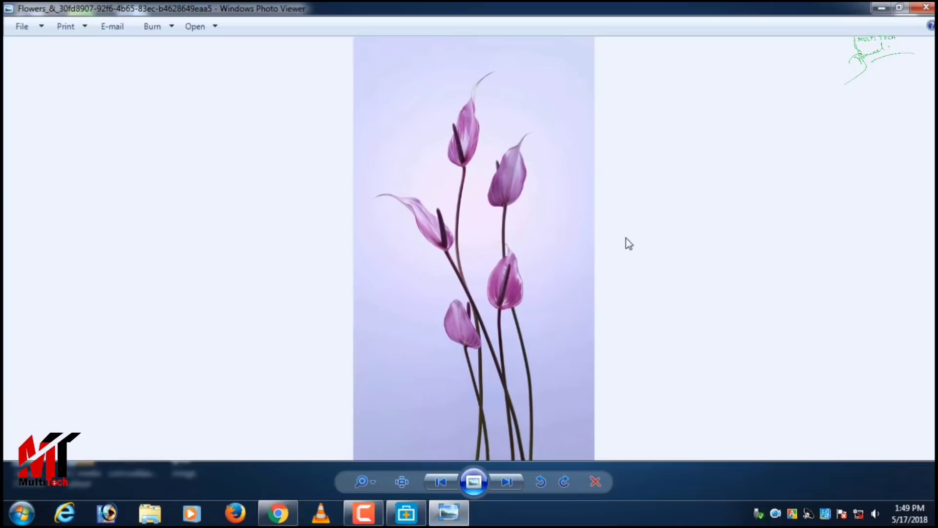
{"action": "left_click", "coordinate": [925, 6]}
{"action": "right_click", "coordinate": [172, 376]}
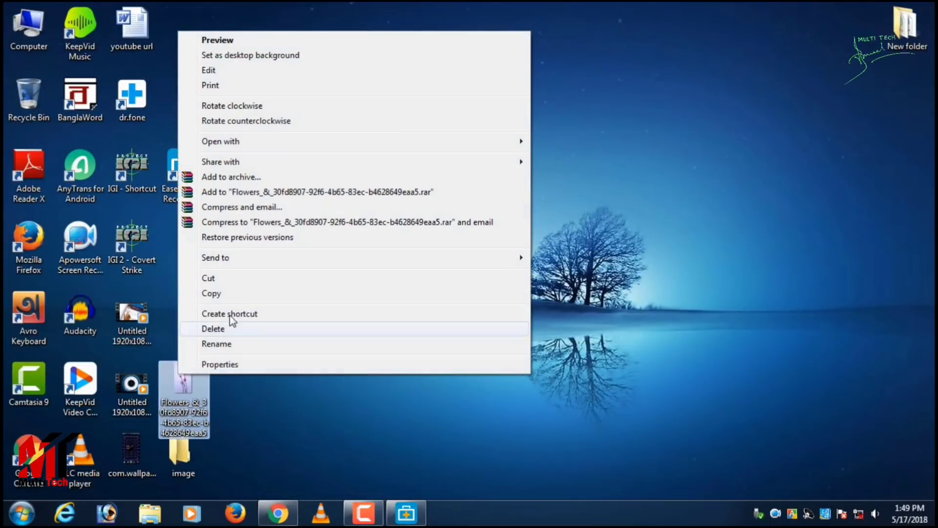
{"action": "left_click", "coordinate": [231, 330]}
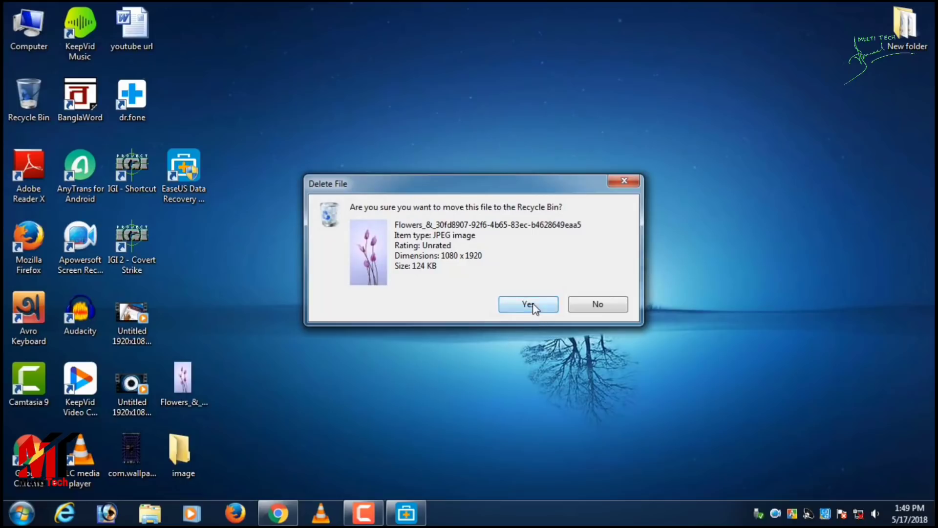
{"action": "left_click", "coordinate": [531, 304]}
Empty the Recycle Bin to delete its contents permanently.
{"action": "right_click", "coordinate": [20, 100]}
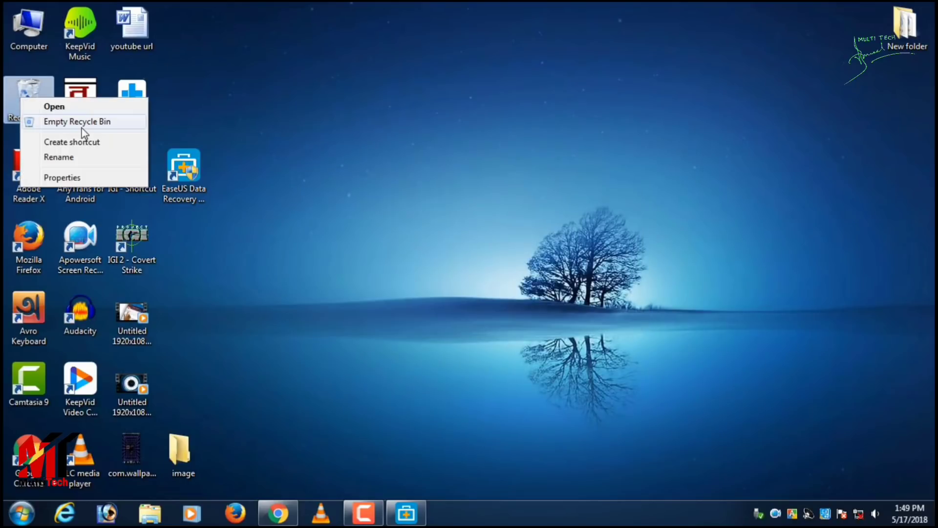
{"action": "left_click", "coordinate": [82, 121]}
{"action": "left_click", "coordinate": [514, 304]}
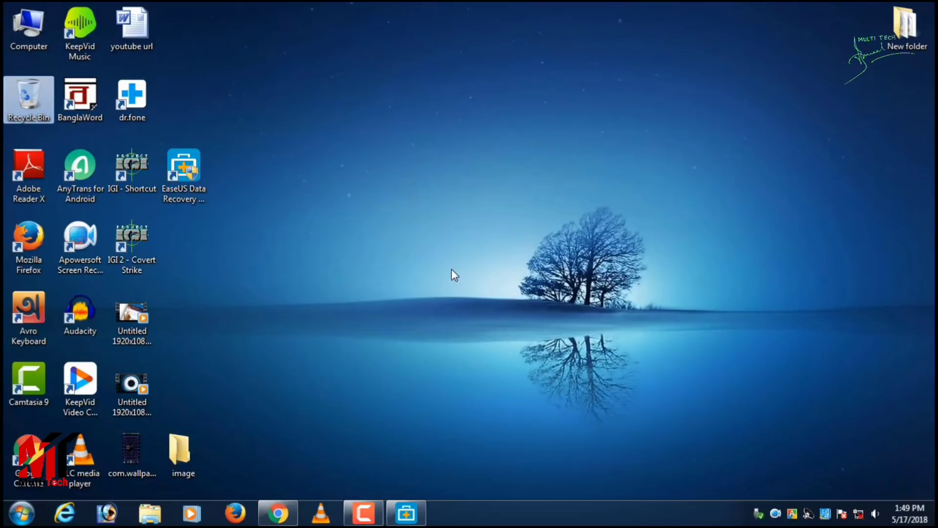
Return to EaseUS Data Recovery Wizard, specify the Desktop folder as the location, and scan it for lost files.
{"action": "left_click", "coordinate": [409, 514]}
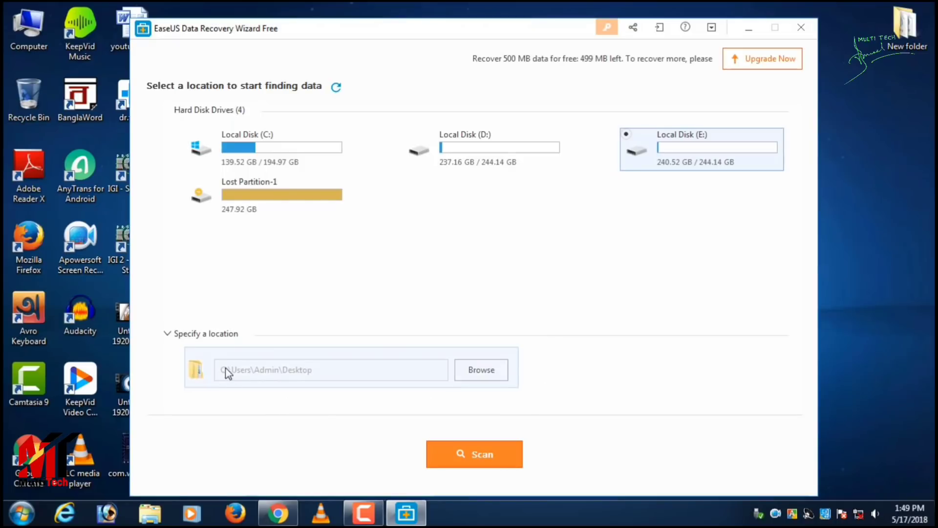
{"action": "left_click", "coordinate": [484, 373]}
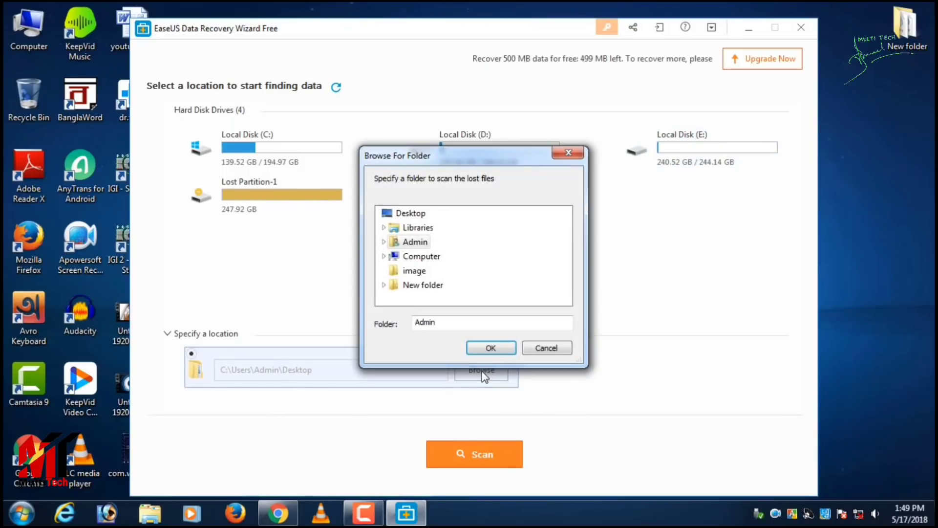
{"action": "left_click", "coordinate": [410, 213]}
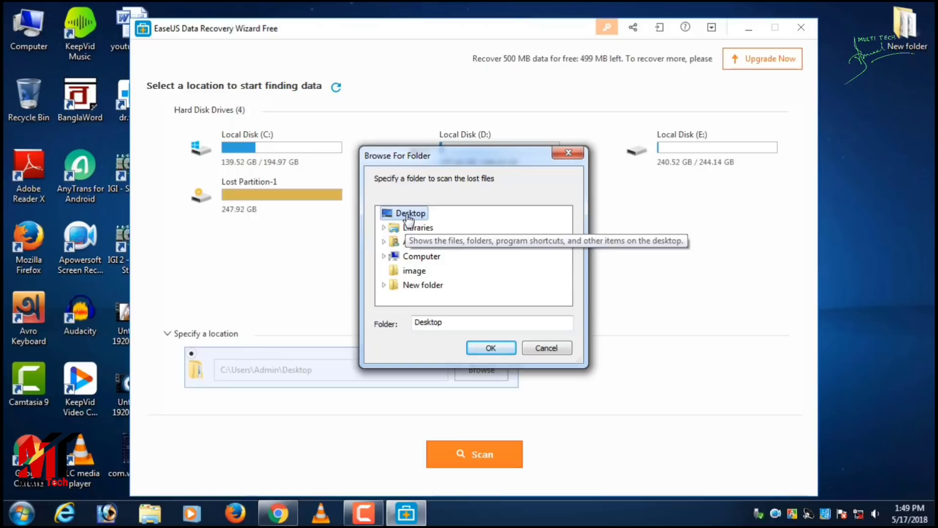
{"action": "left_click", "coordinate": [493, 348]}
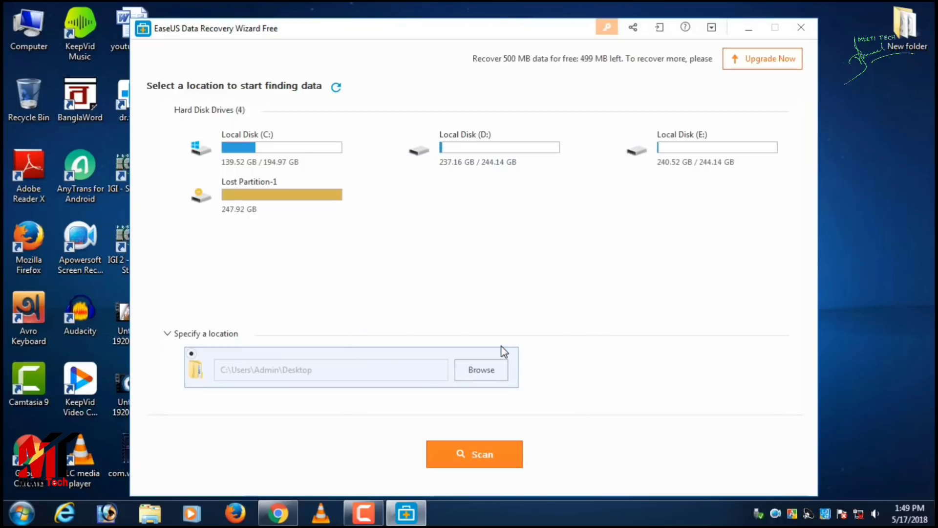
{"action": "left_click", "coordinate": [485, 460]}
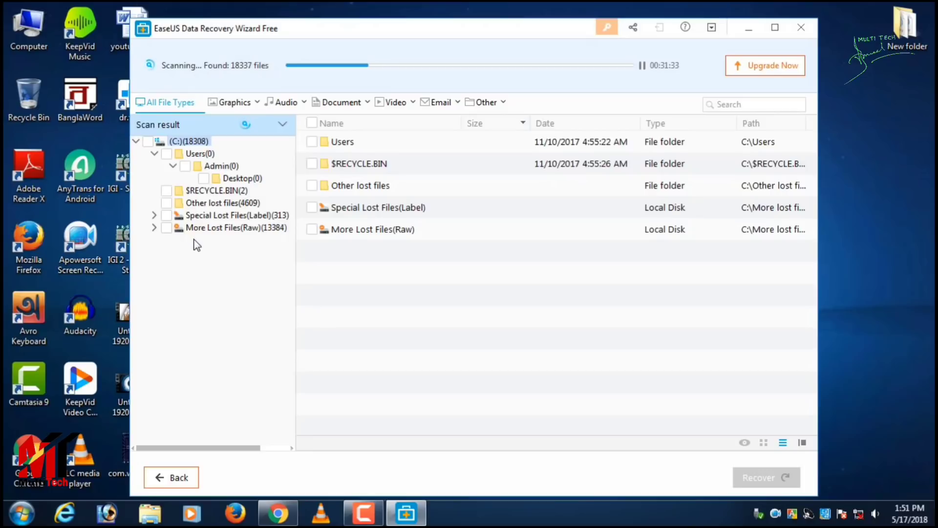
Mark the deleted Flowers JPEG in the $RECYCLE.BIN folder of the scan results for recovery.
{"action": "left_click", "coordinate": [207, 191]}
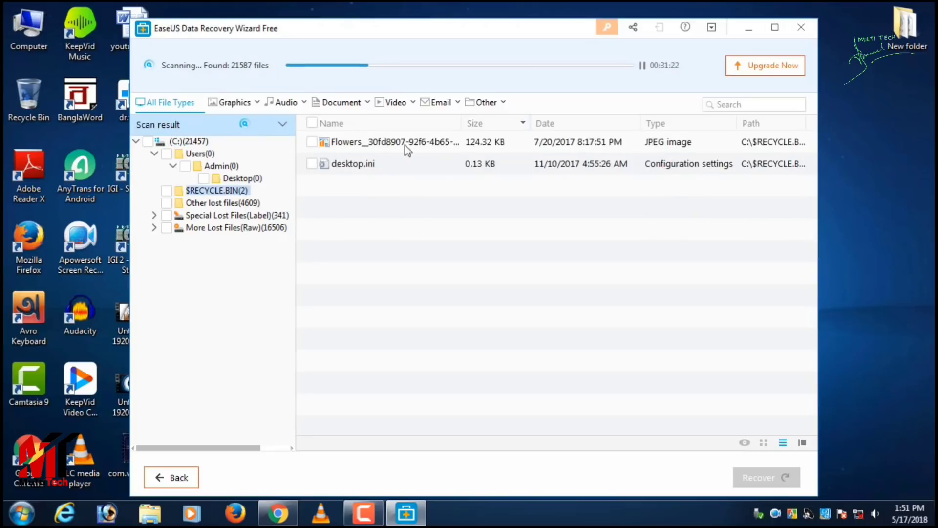
{"action": "left_click", "coordinate": [312, 143]}
{"action": "left_click", "coordinate": [312, 142]}
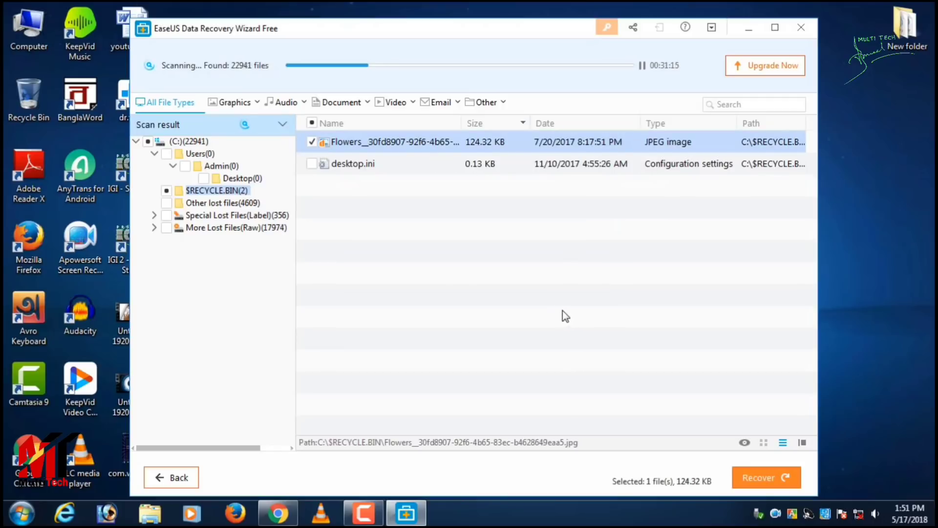
Recover the marked image to the Desktop, accepting the save to the original drive.
{"action": "left_click", "coordinate": [773, 482]}
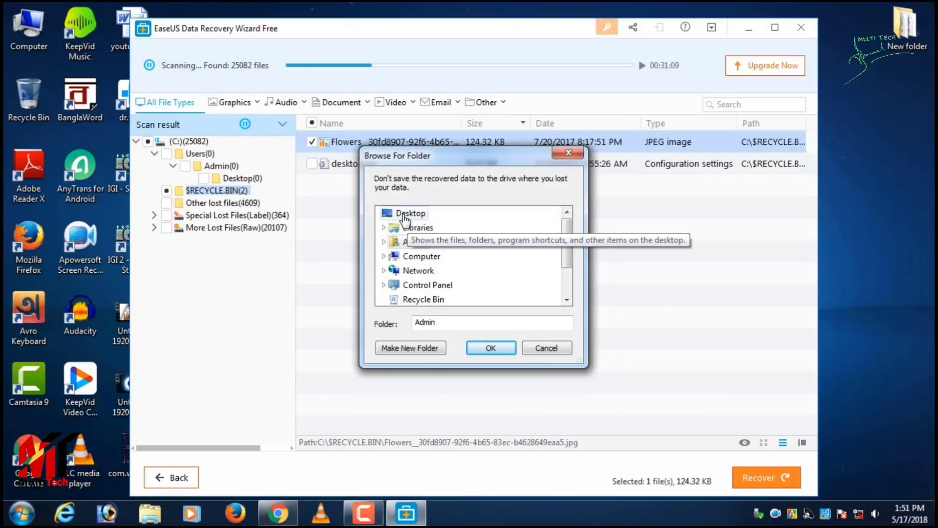
{"action": "left_click", "coordinate": [405, 215]}
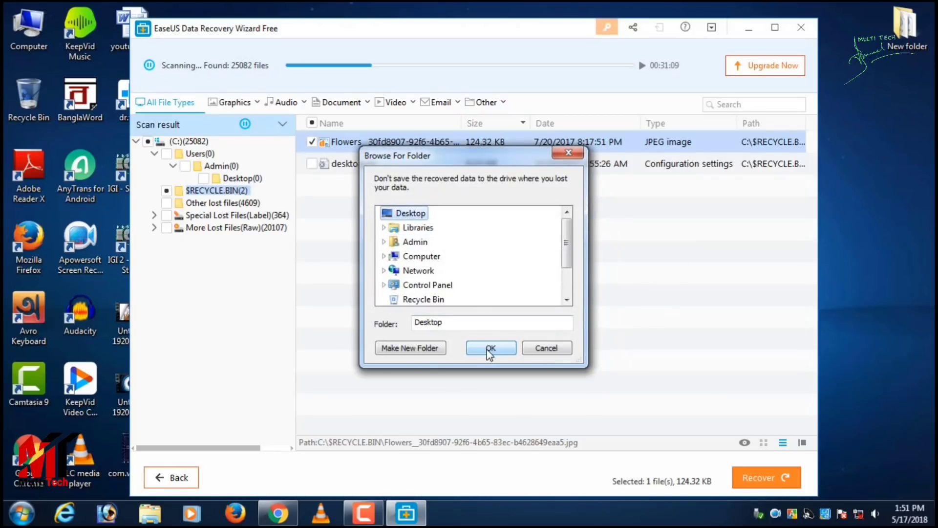
{"action": "left_click", "coordinate": [491, 349]}
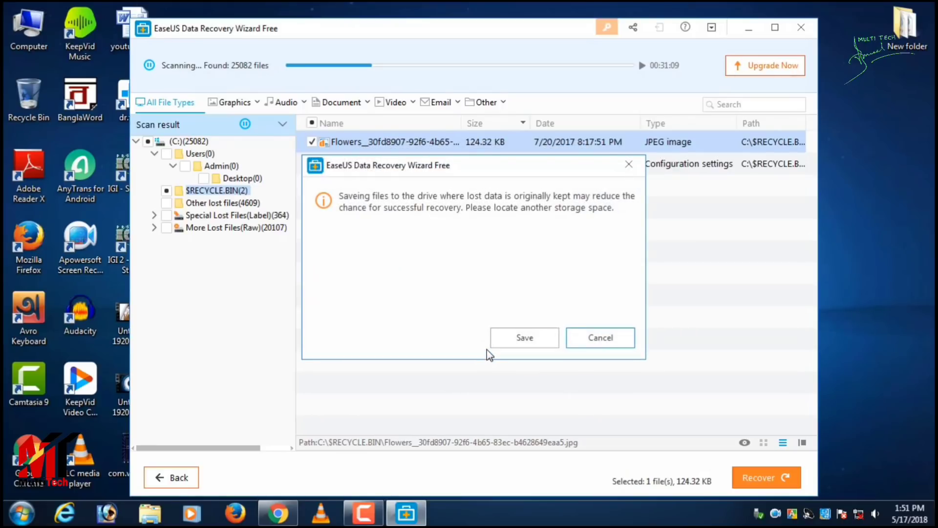
{"action": "left_click", "coordinate": [534, 342]}
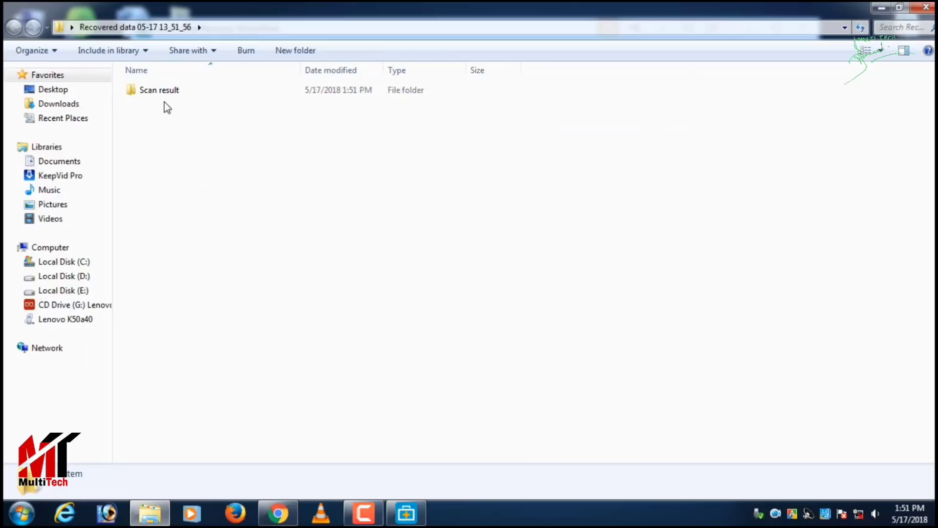
Open the recovered Flowers image from Scan result > Existing Partition(NTFS) > $RECYCLE.BIN to check it, and close the viewer.
{"action": "double_click", "coordinate": [173, 92]}
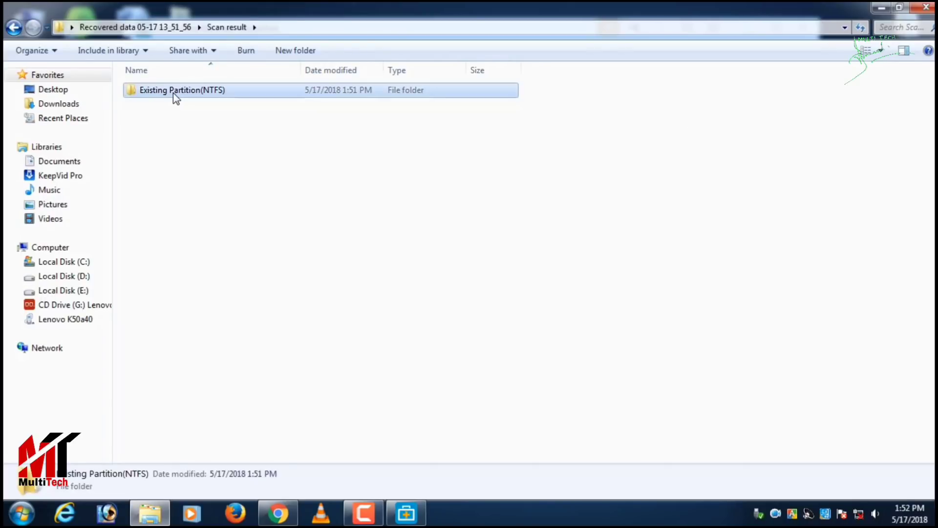
{"action": "double_click", "coordinate": [173, 93]}
{"action": "double_click", "coordinate": [173, 93]}
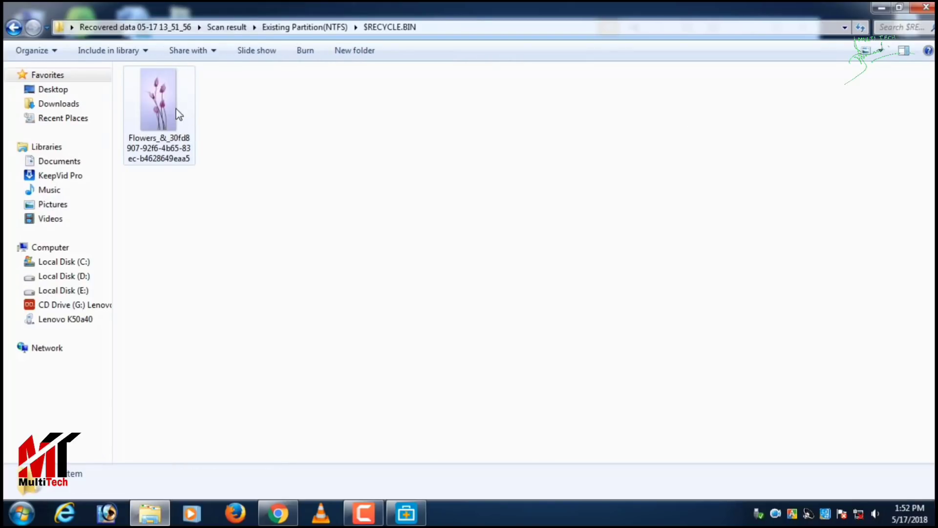
{"action": "double_click", "coordinate": [179, 114]}
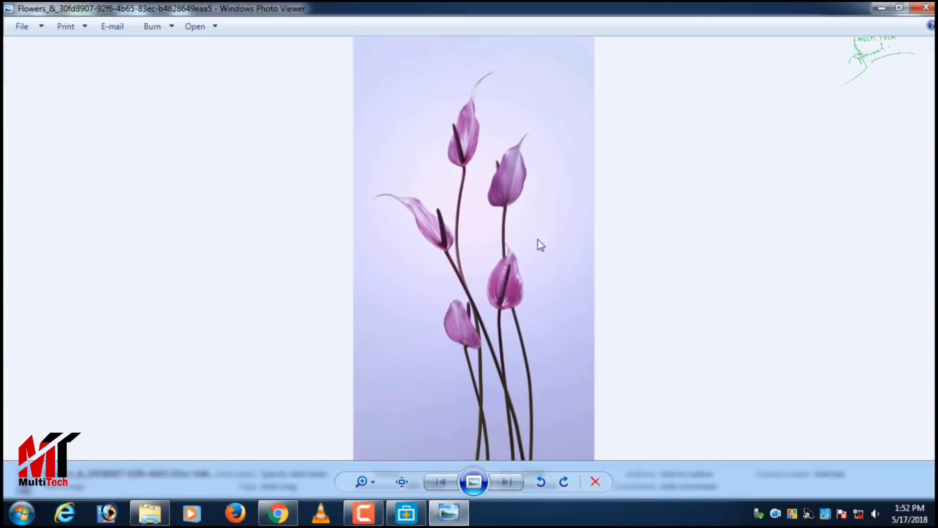
{"action": "left_click", "coordinate": [925, 7]}
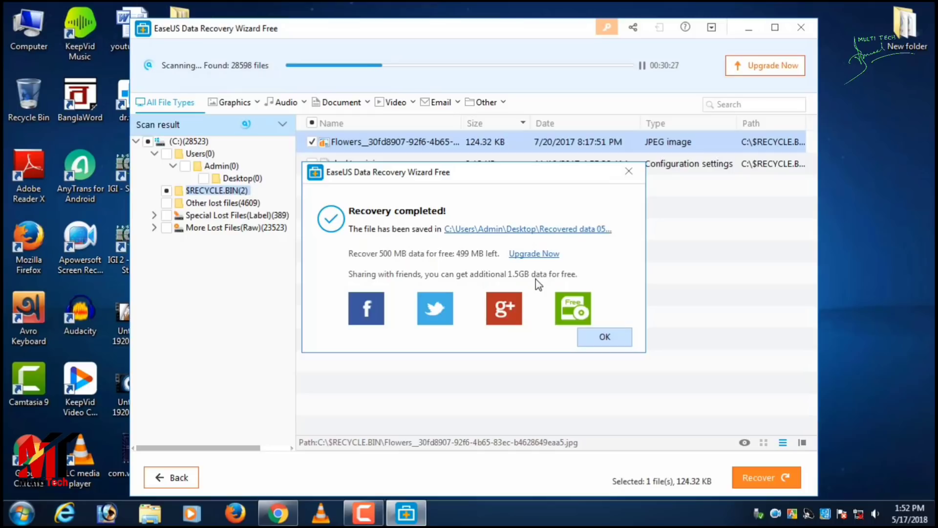
Dismiss the recovery summary and exit EaseUS Data Recovery Wizard.
{"action": "left_click", "coordinate": [612, 337]}
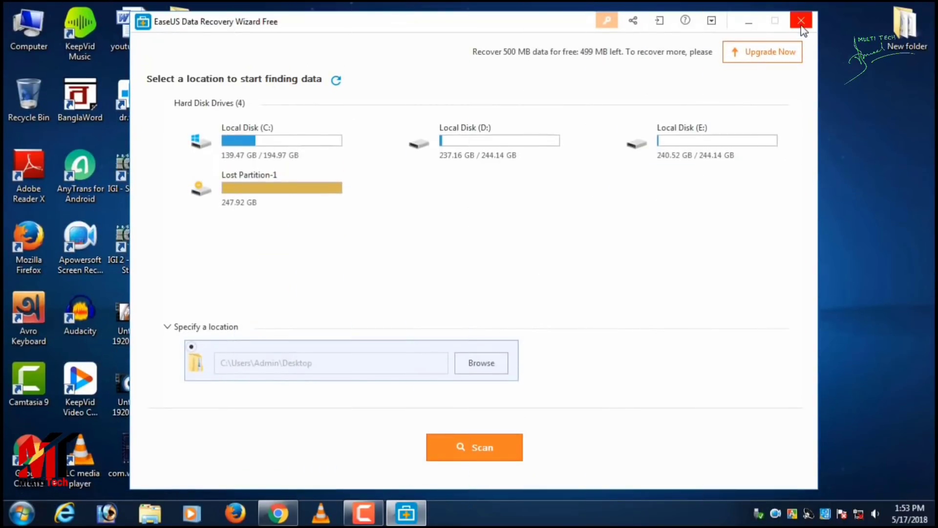
{"action": "left_click", "coordinate": [801, 24]}
{"action": "left_click", "coordinate": [504, 295]}
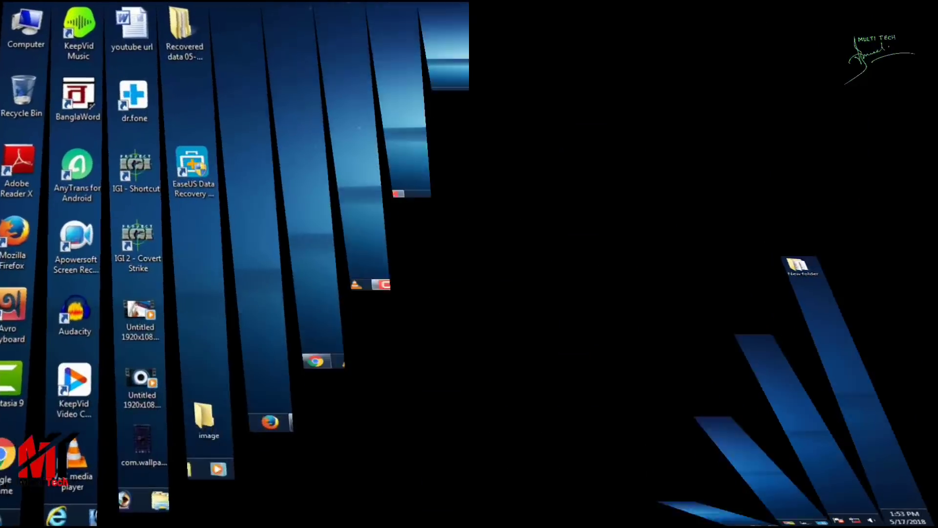